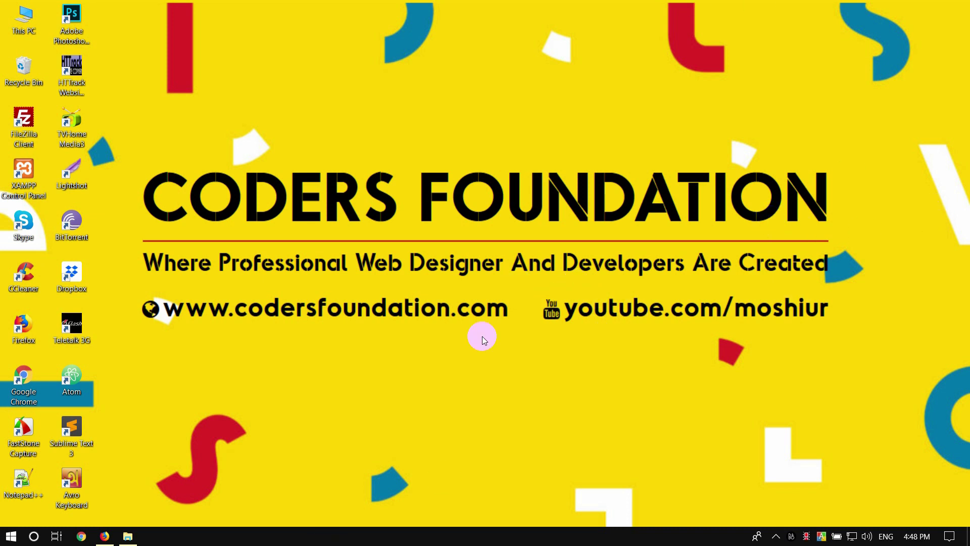
Open the browser and go to Payoneer's Withdraw > To Bank Account page.
{"action": "left_click", "coordinate": [111, 538]}
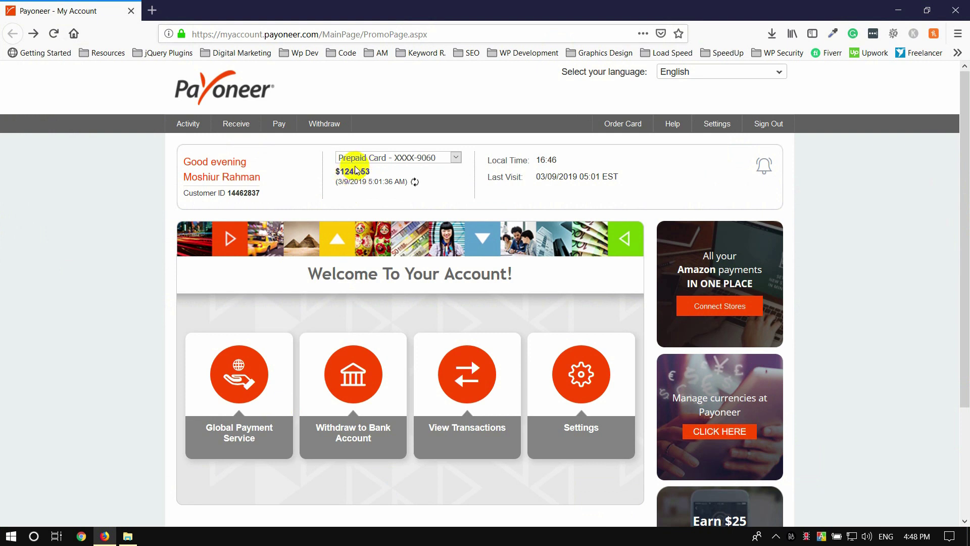
{"action": "mouse_move", "coordinate": [328, 126]}
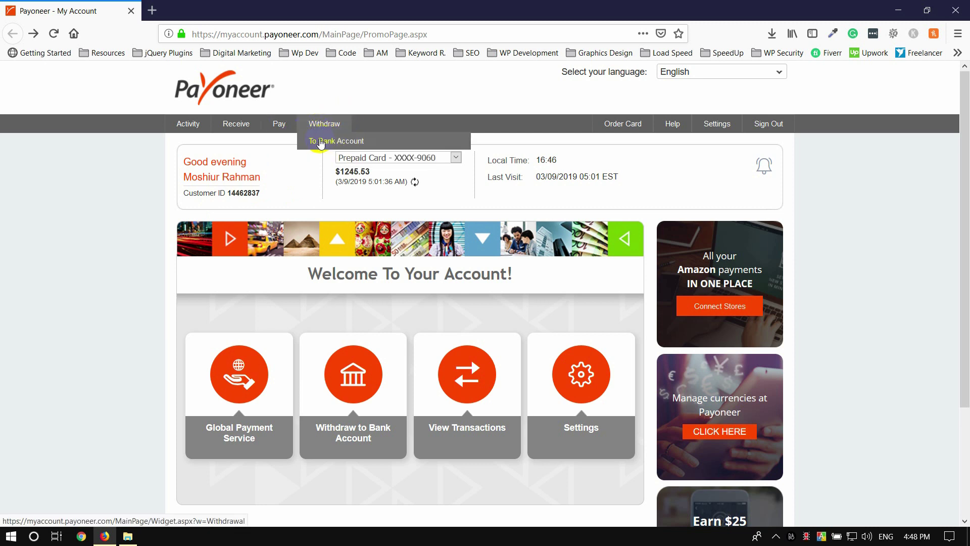
{"action": "left_click", "coordinate": [327, 145]}
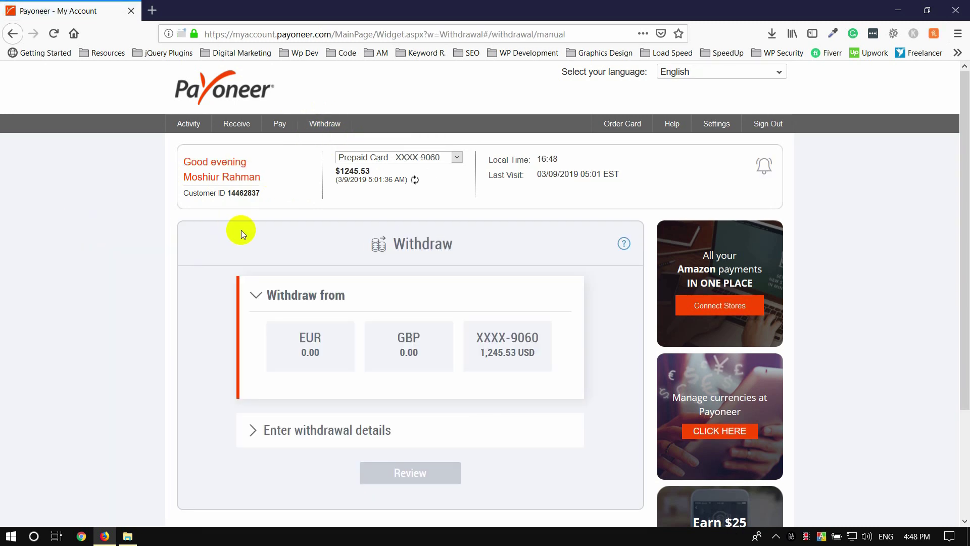
Pick the prepaid USD card holding 1,245.53 USD as the withdrawal account.
{"action": "scroll", "coordinate": [240, 229], "scroll_direction": "down", "scroll_amount": 1}
{"action": "scroll", "coordinate": [368, 151], "scroll_direction": "up", "scroll_amount": 1}
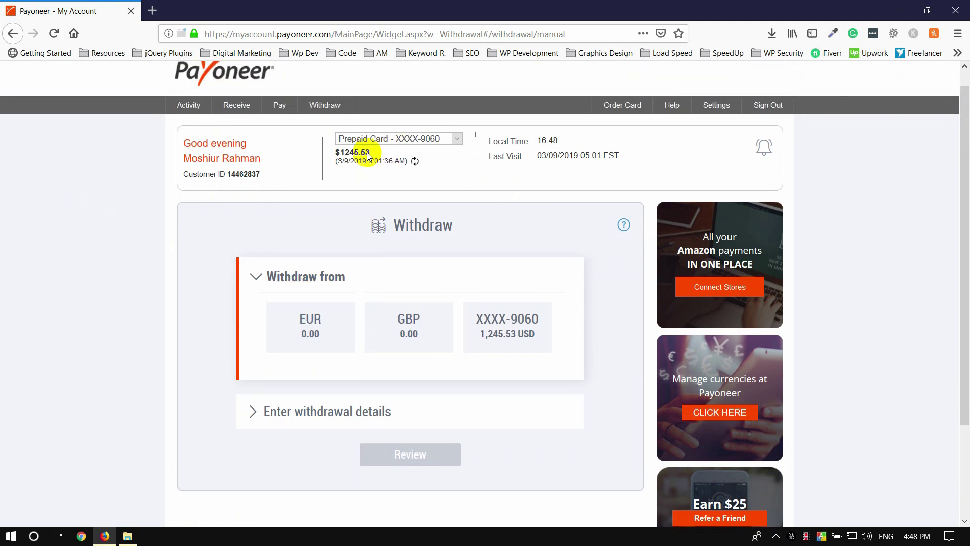
{"action": "left_click", "coordinate": [378, 161]}
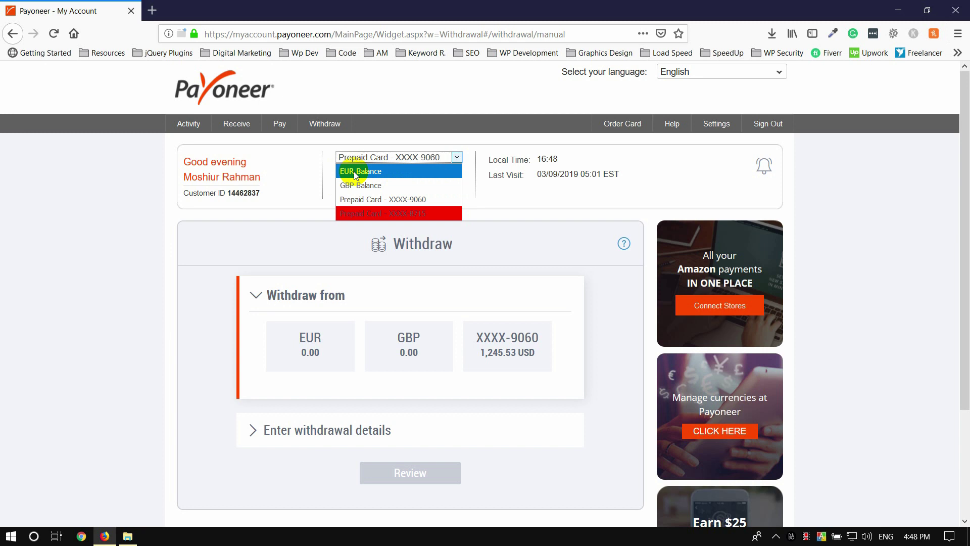
{"action": "left_click", "coordinate": [374, 200]}
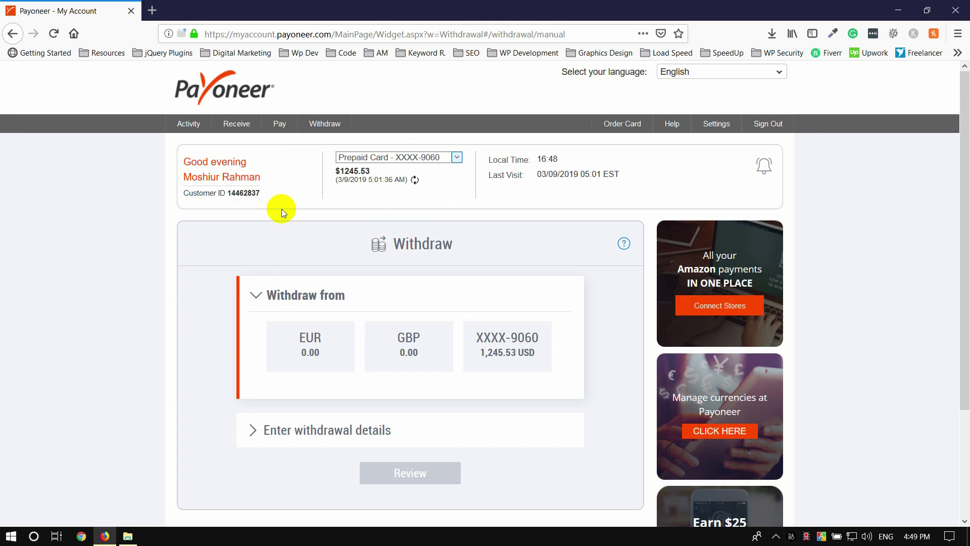
{"action": "left_click", "coordinate": [396, 157]}
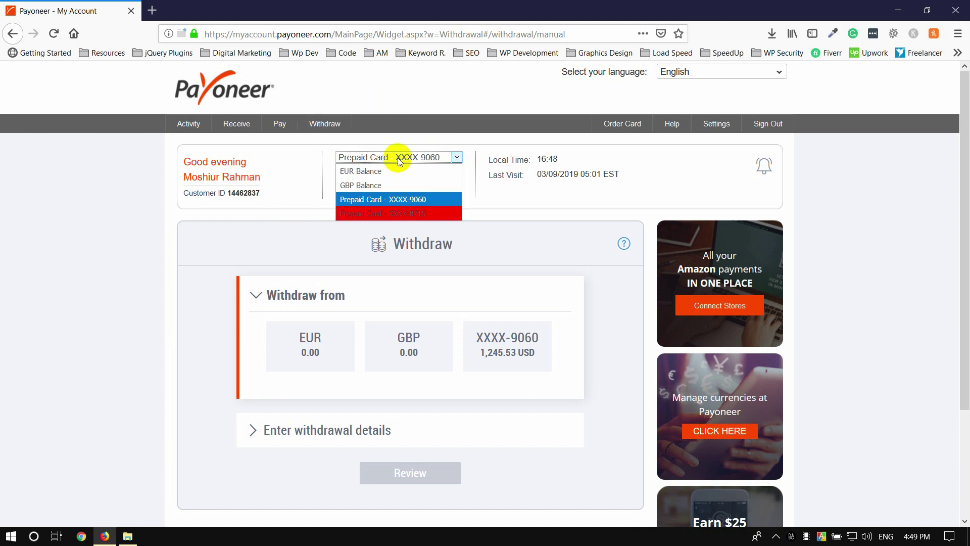
{"action": "left_click", "coordinate": [362, 171]}
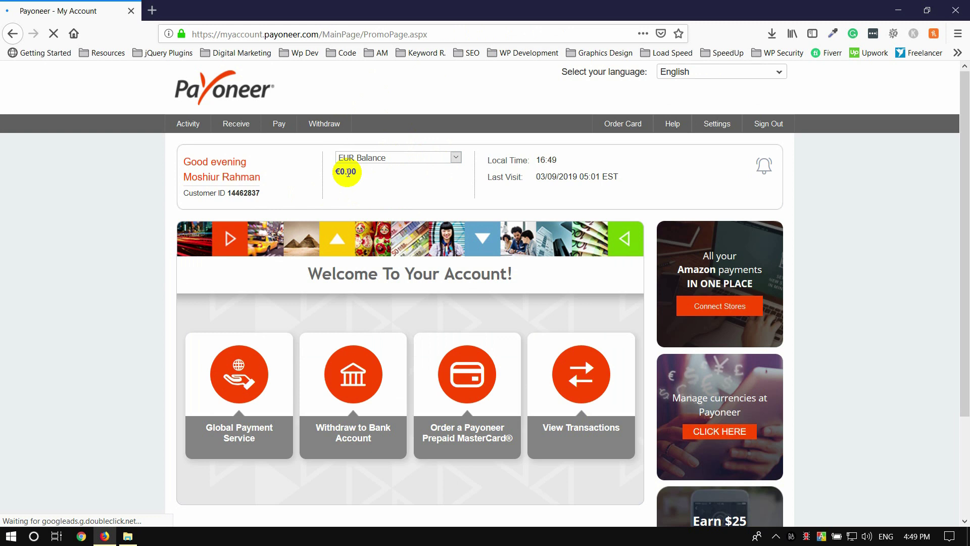
{"action": "left_click", "coordinate": [357, 157]}
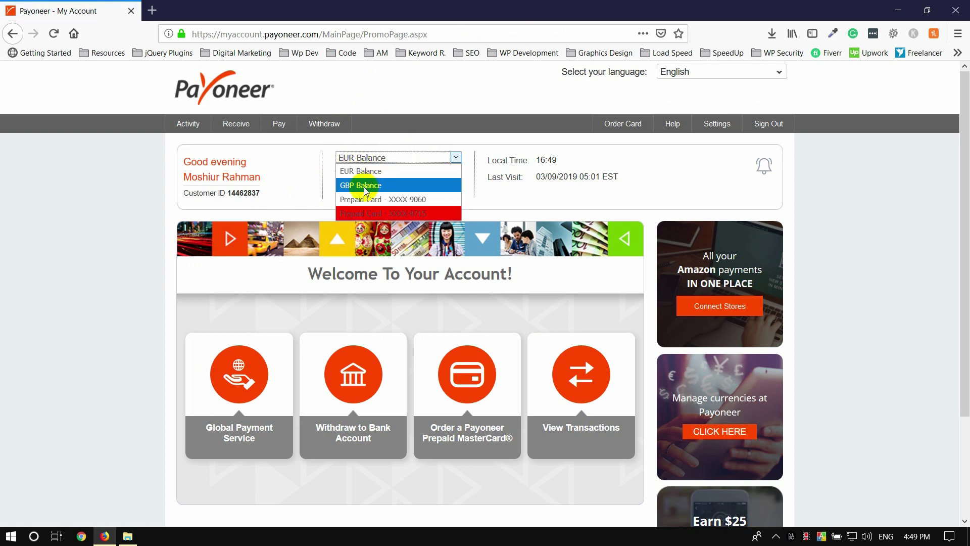
{"action": "left_click", "coordinate": [374, 199]}
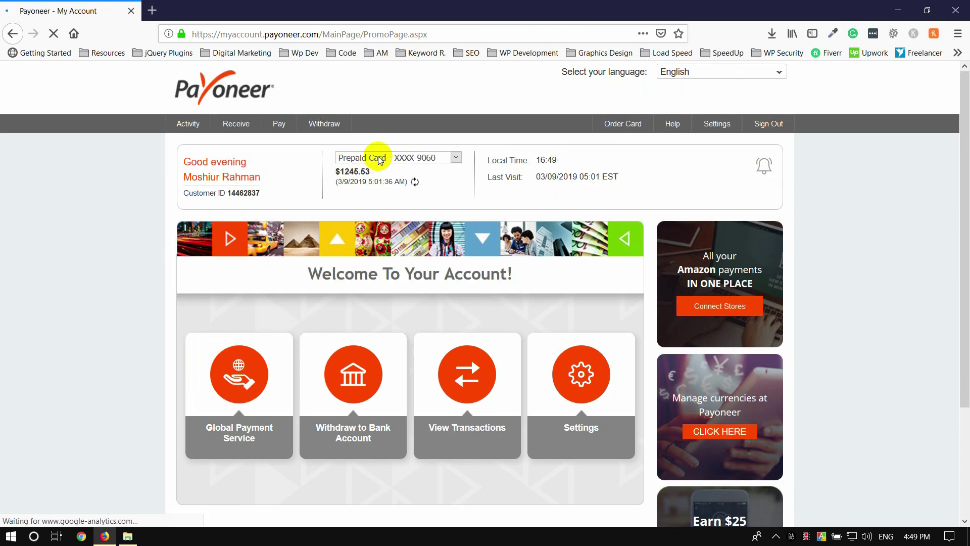
{"action": "left_click", "coordinate": [341, 144]}
{"action": "scroll", "coordinate": [65, 276], "scroll_direction": "down", "scroll_amount": 1}
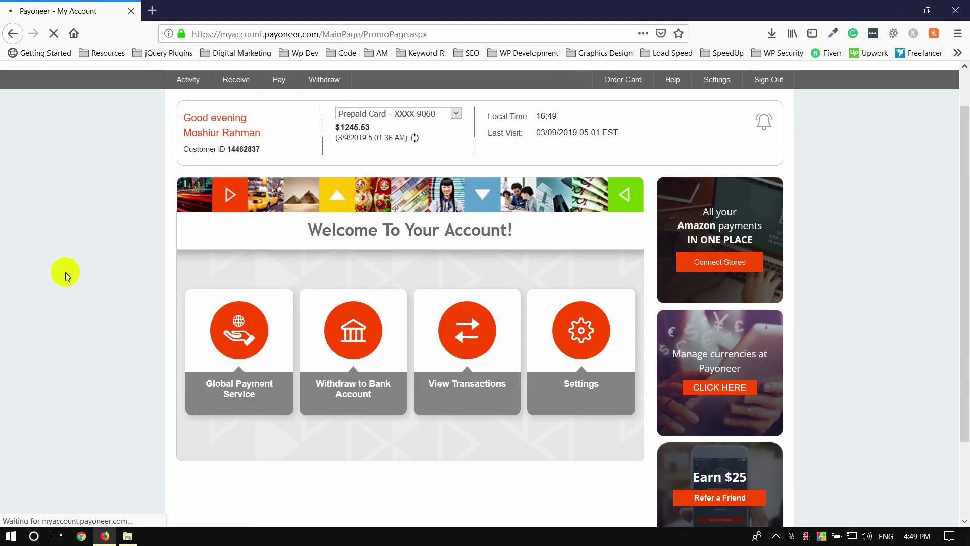
{"action": "scroll", "coordinate": [65, 272], "scroll_direction": "down", "scroll_amount": 2}
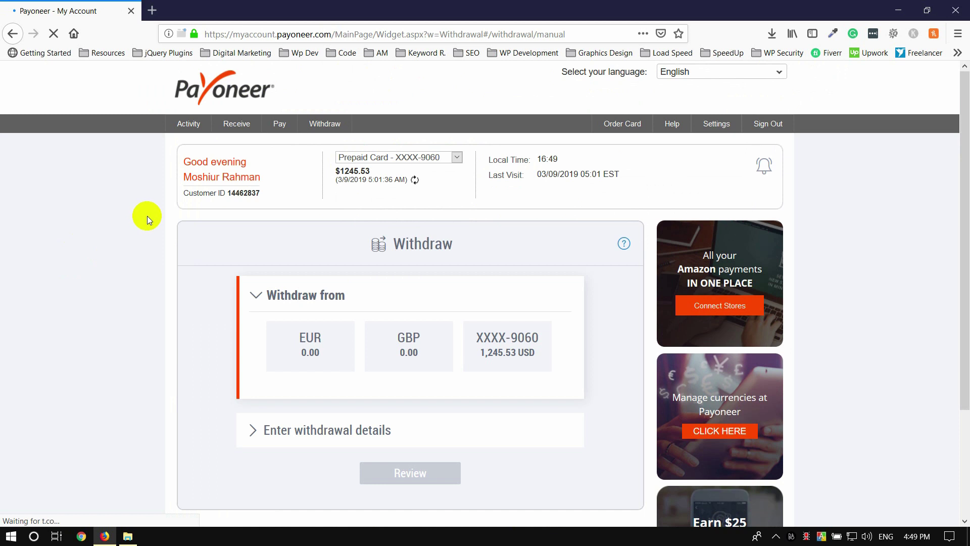
{"action": "scroll", "coordinate": [147, 216], "scroll_direction": "down", "scroll_amount": 1}
{"action": "scroll", "coordinate": [147, 216], "scroll_direction": "down", "scroll_amount": 2}
{"action": "left_click", "coordinate": [509, 217]}
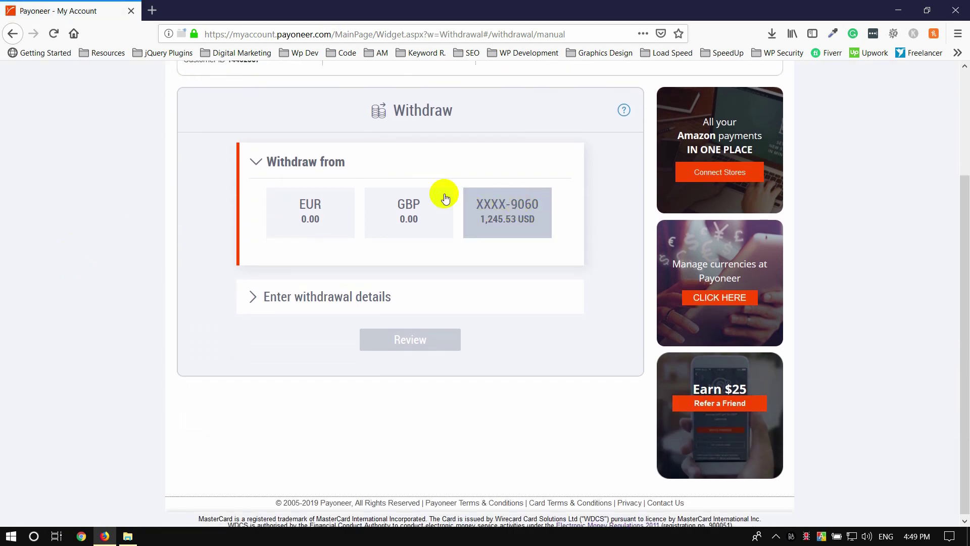
Use the USD card as the source and choose Dutch Bangla Bank as the receiving bank.
{"action": "left_click", "coordinate": [526, 209]}
{"action": "scroll", "coordinate": [379, 242], "scroll_direction": "down", "scroll_amount": 1}
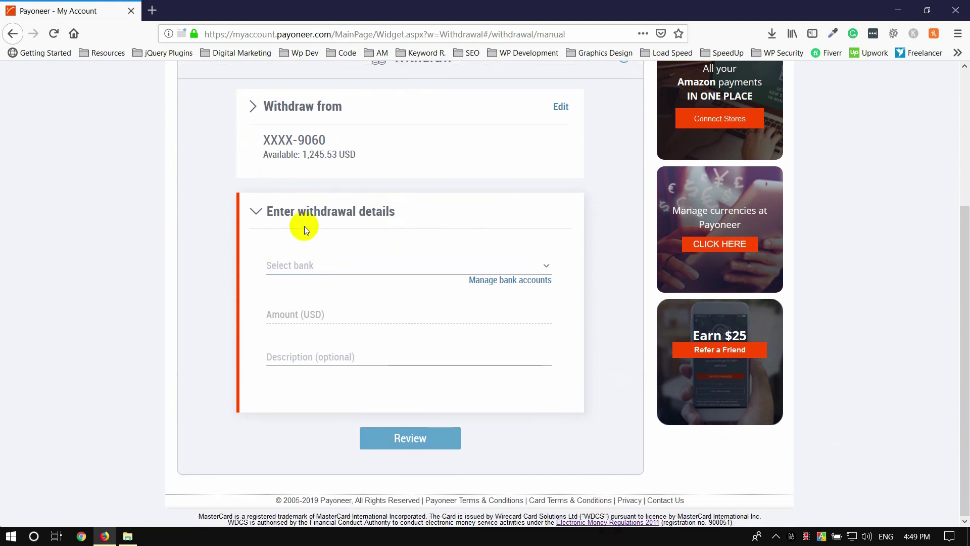
{"action": "scroll", "coordinate": [379, 265], "scroll_direction": "up", "scroll_amount": 3}
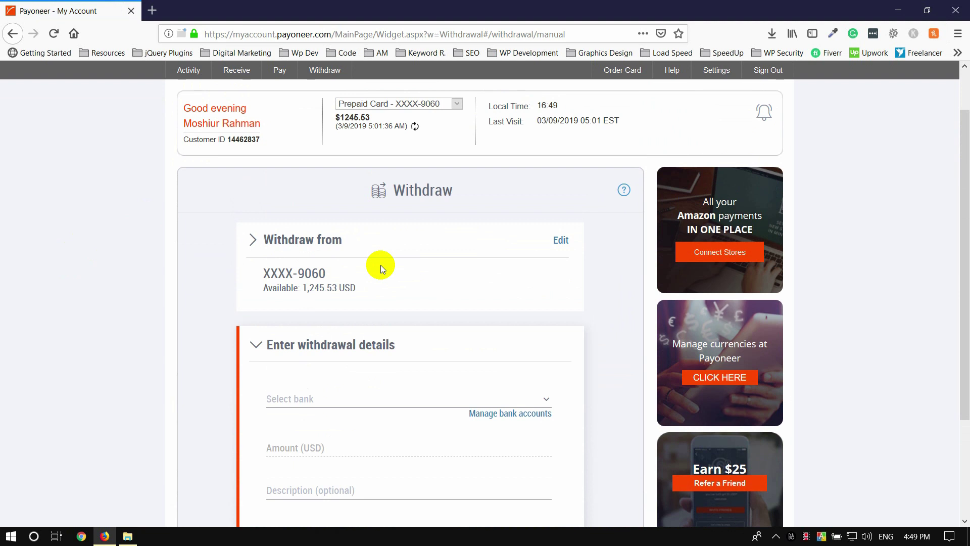
{"action": "scroll", "coordinate": [283, 276], "scroll_direction": "down", "scroll_amount": 3}
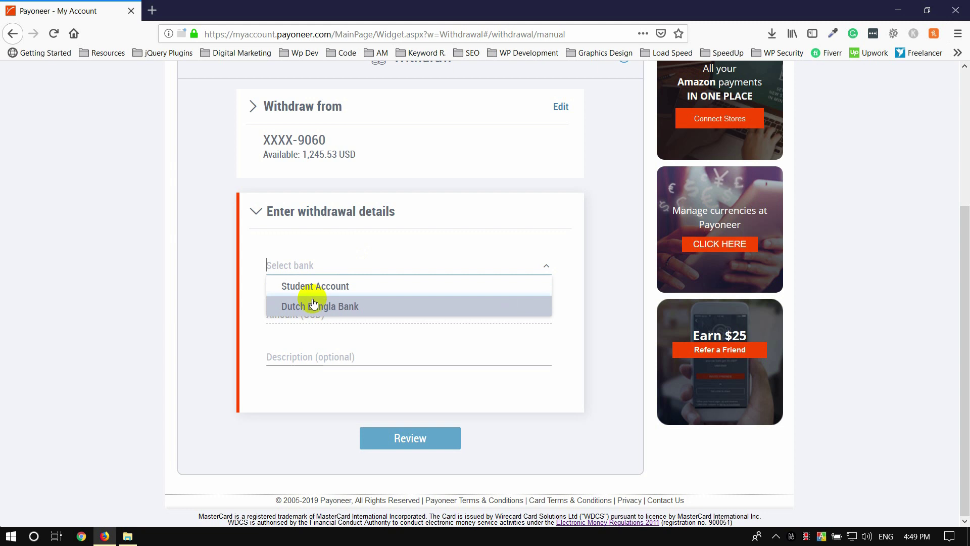
{"action": "left_click", "coordinate": [311, 302]}
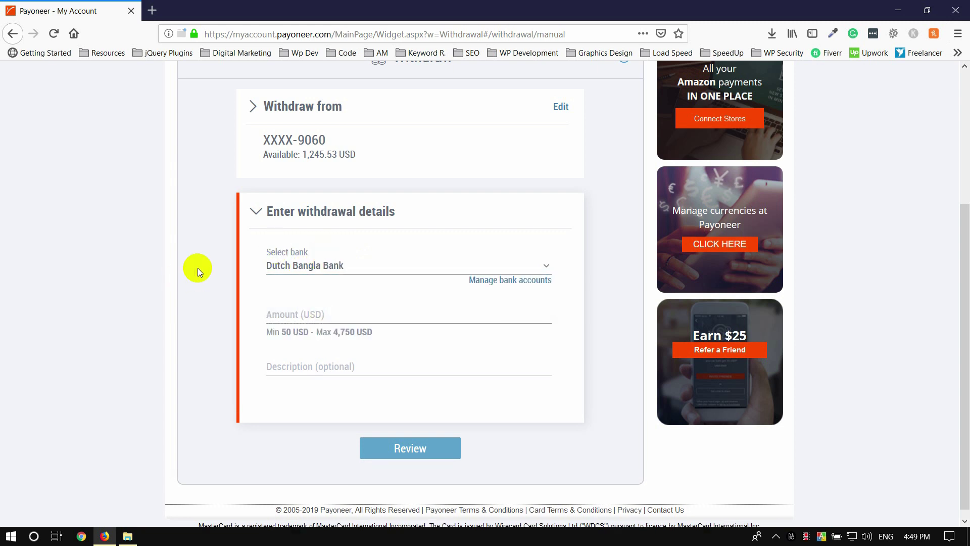
Enter 1245.53 as the withdrawal amount in USD.
{"action": "left_click", "coordinate": [325, 314]}
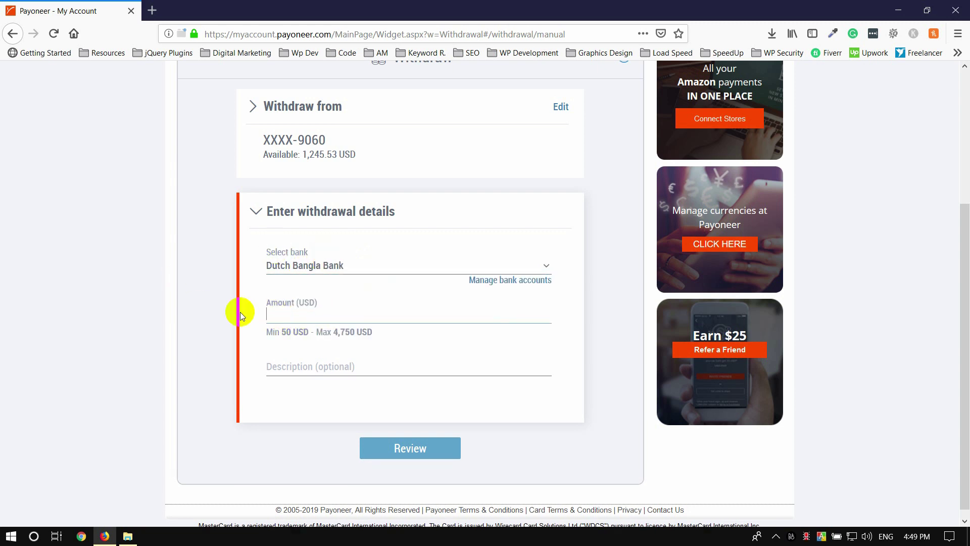
{"action": "scroll", "coordinate": [244, 305], "scroll_direction": "up", "scroll_amount": 4}
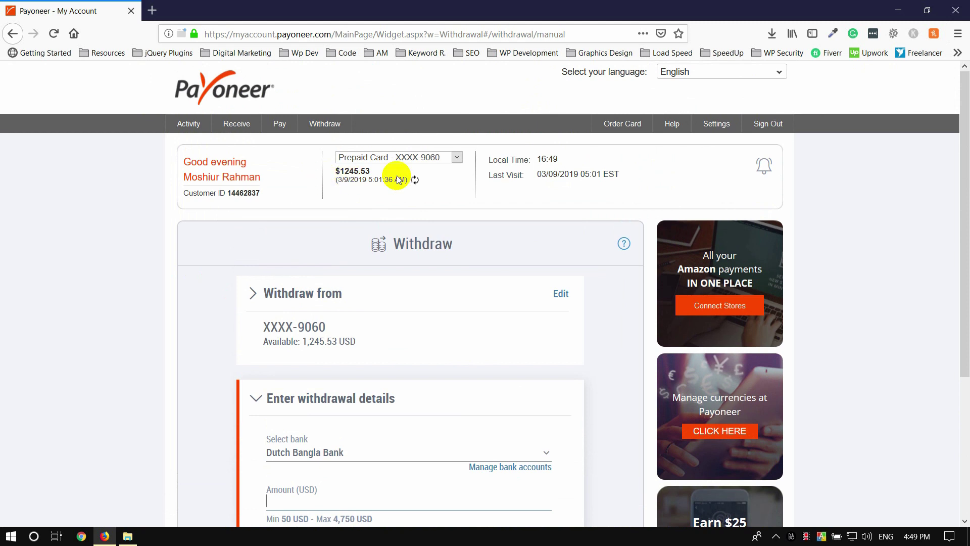
{"action": "scroll", "coordinate": [371, 269], "scroll_direction": "down", "scroll_amount": 3}
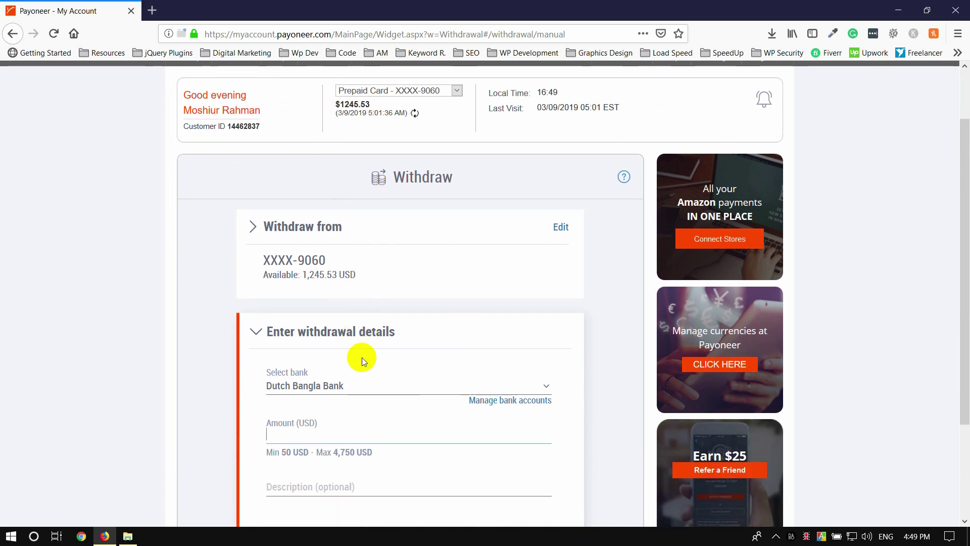
{"action": "type", "text": "12"}
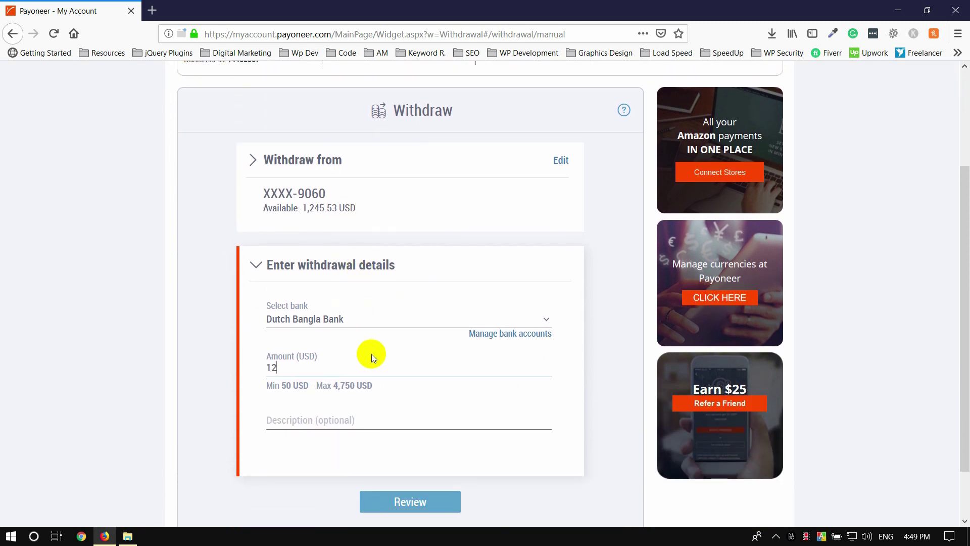
{"action": "scroll", "coordinate": [371, 354], "scroll_direction": "up", "scroll_amount": 3}
{"action": "scroll", "coordinate": [372, 353], "scroll_direction": "down", "scroll_amount": 3}
{"action": "type", "text": "45."}
{"action": "scroll", "coordinate": [389, 357], "scroll_direction": "up", "scroll_amount": 3}
{"action": "scroll", "coordinate": [389, 357], "scroll_direction": "down", "scroll_amount": 2}
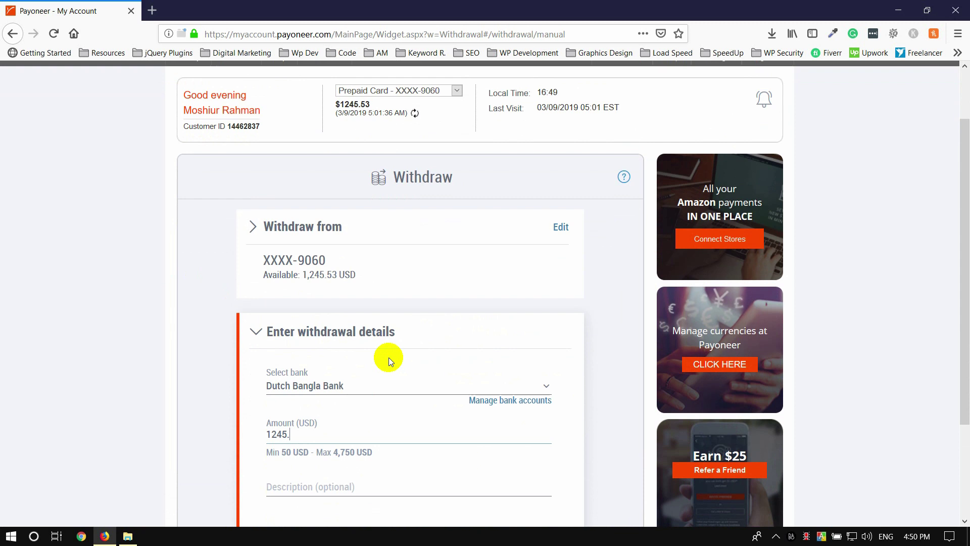
{"action": "type", "text": "53"}
{"action": "scroll", "coordinate": [349, 356], "scroll_direction": "down", "scroll_amount": 3}
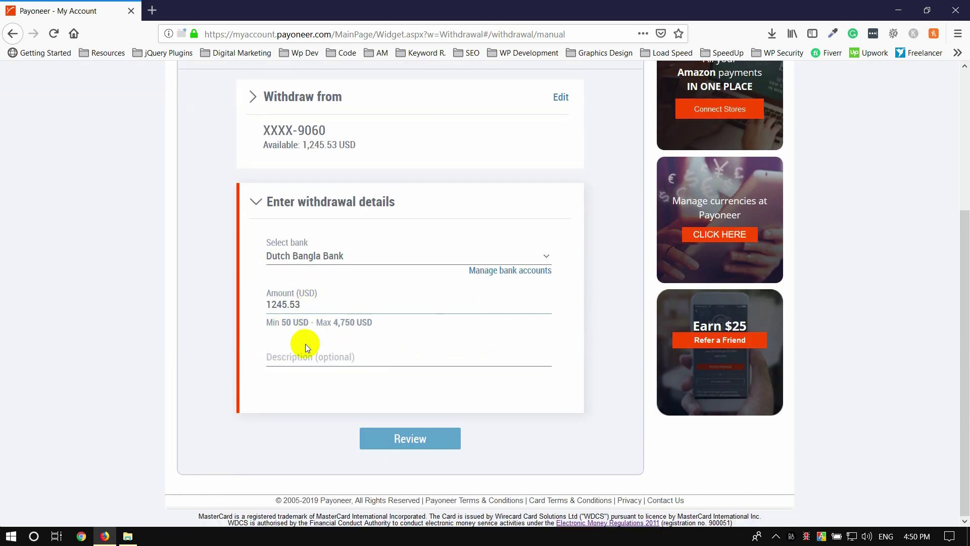
{"action": "left_click", "coordinate": [300, 360]}
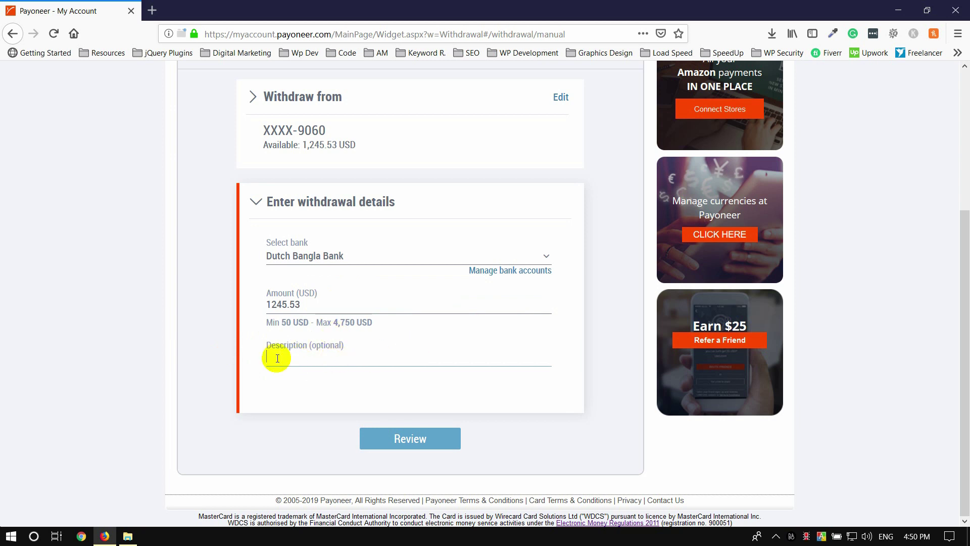
Submit the withdrawal for review, then go back after the 403 Forbidden error appears.
{"action": "left_click", "coordinate": [341, 350]}
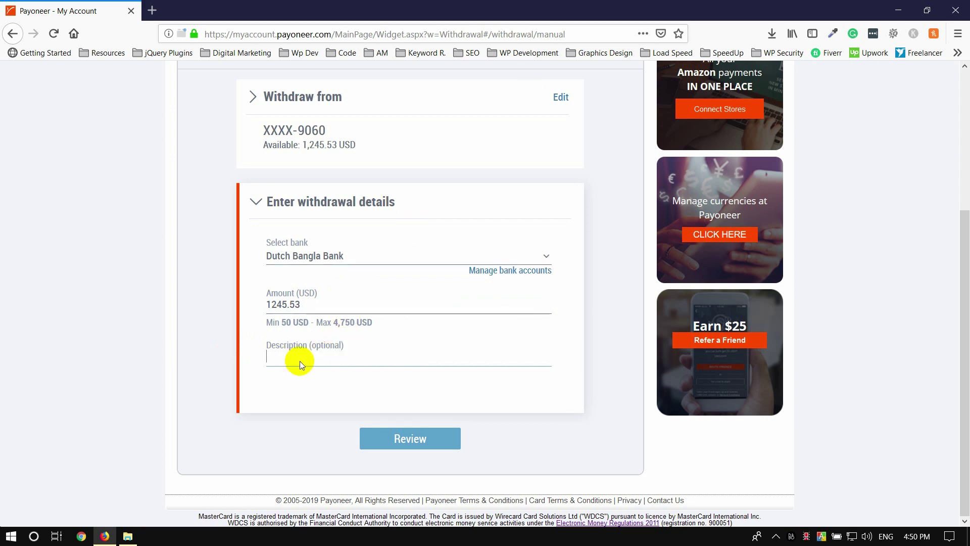
{"action": "left_click", "coordinate": [422, 439]}
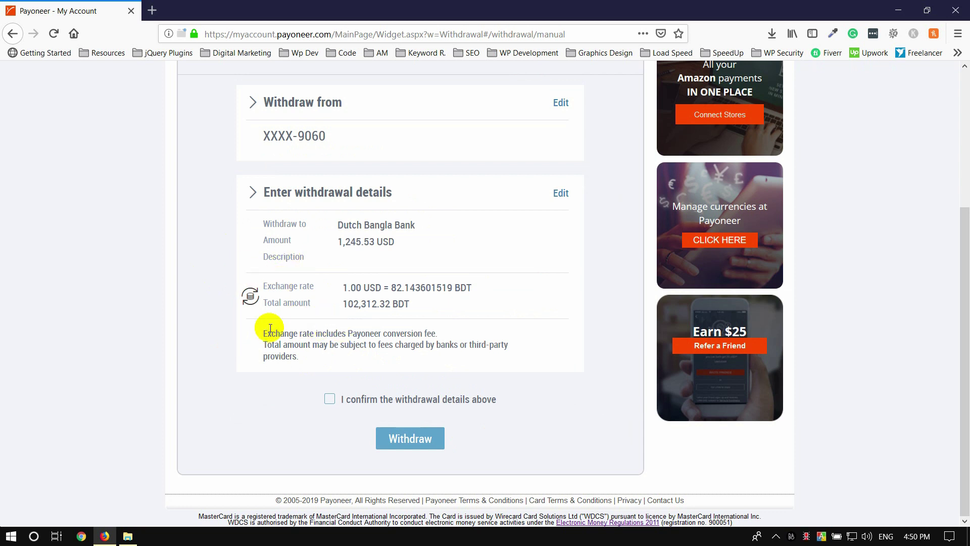
{"action": "scroll", "coordinate": [249, 340], "scroll_direction": "up", "scroll_amount": 2}
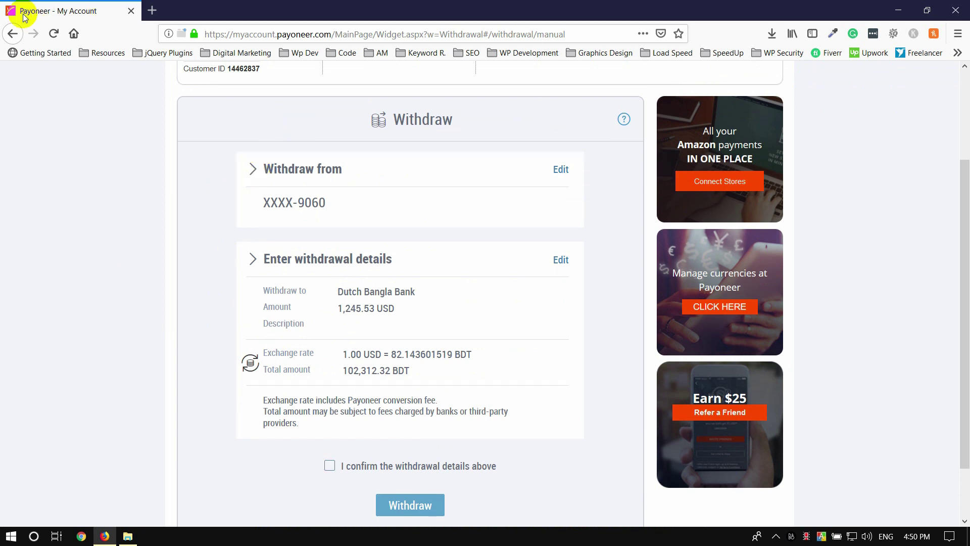
{"action": "left_click", "coordinate": [12, 33]}
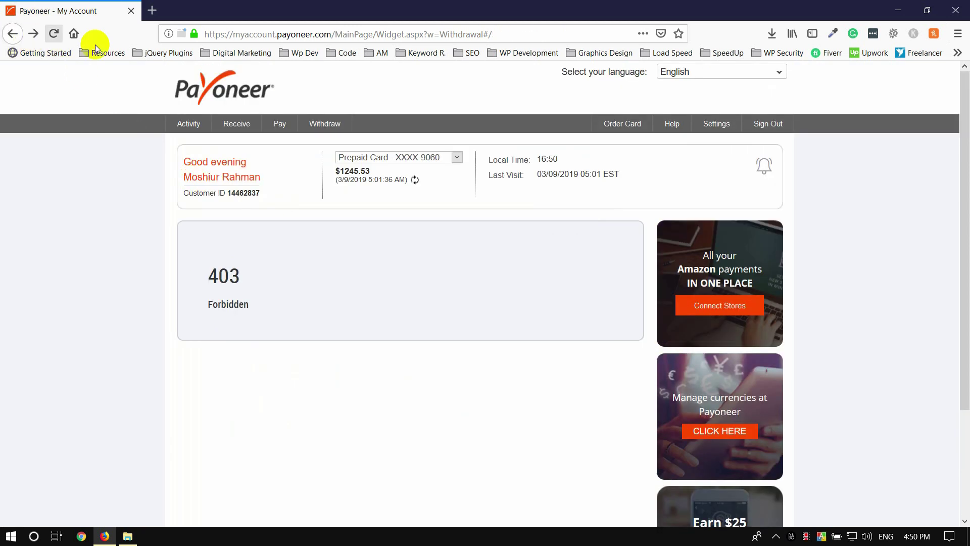
Restart the bank withdrawal using the USD prepaid card as the source.
{"action": "mouse_move", "coordinate": [314, 122]}
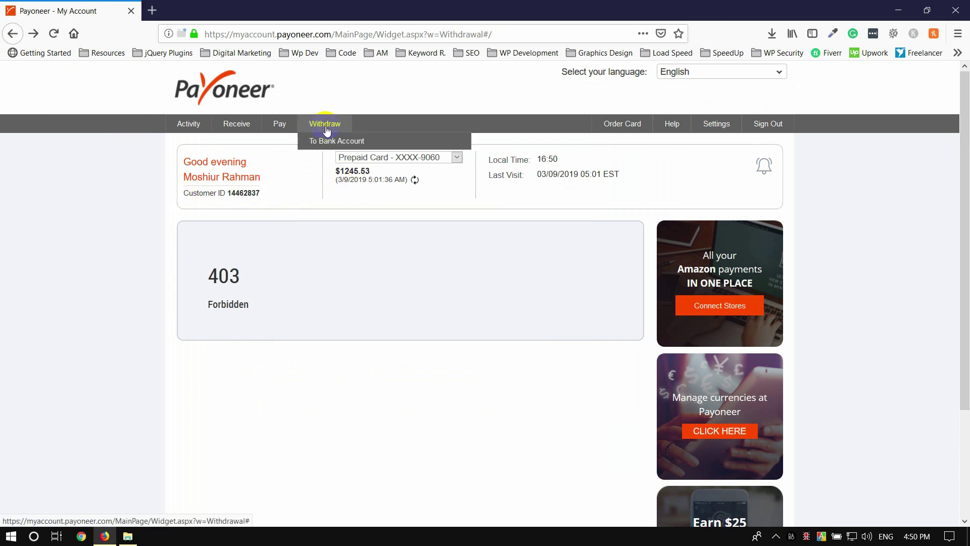
{"action": "left_click", "coordinate": [325, 144]}
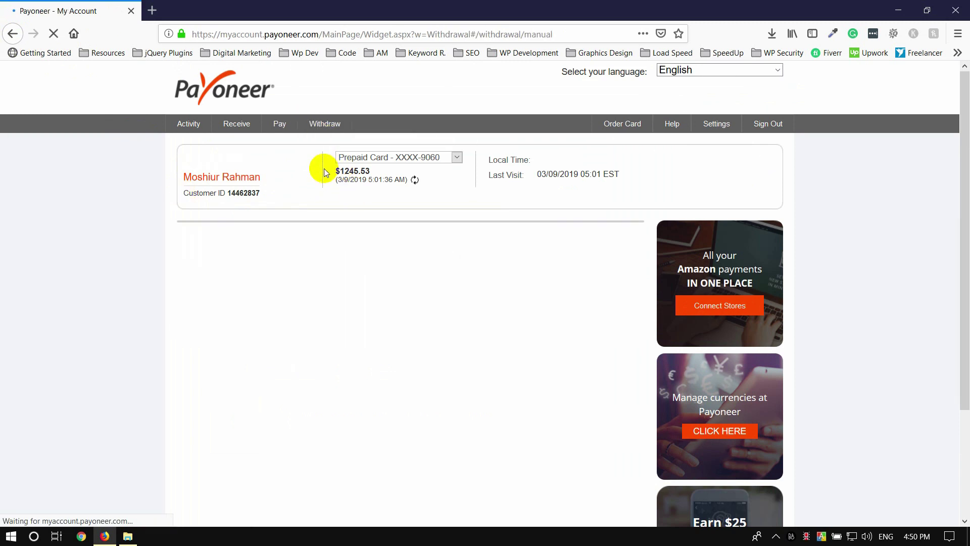
{"action": "scroll", "coordinate": [237, 198], "scroll_direction": "down", "scroll_amount": 5}
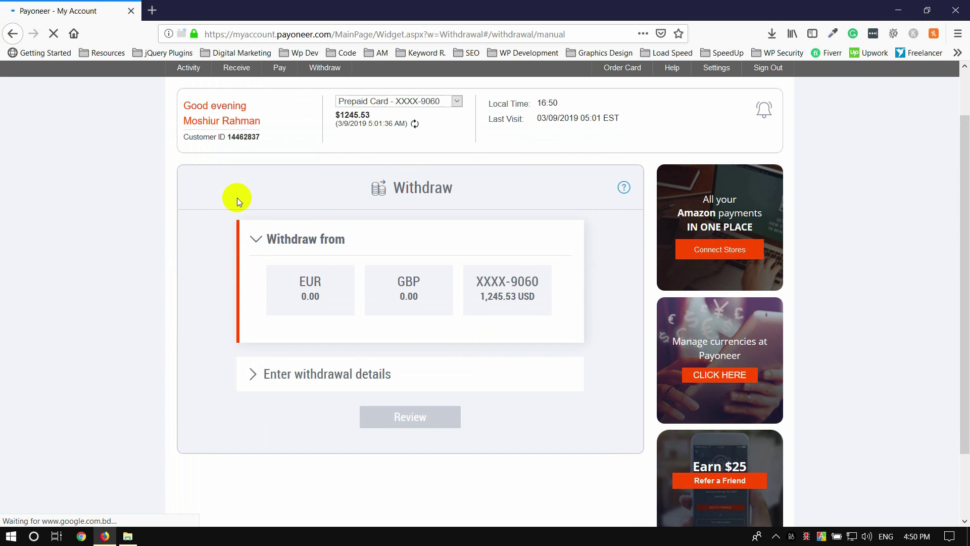
{"action": "left_click", "coordinate": [482, 208]}
Select Dutch Bangla Bank from the list of receiving banks.
{"action": "scroll", "coordinate": [320, 253], "scroll_direction": "down", "scroll_amount": 2}
{"action": "left_click", "coordinate": [321, 263]}
{"action": "left_click", "coordinate": [323, 305]}
{"action": "left_click", "coordinate": [309, 317]}
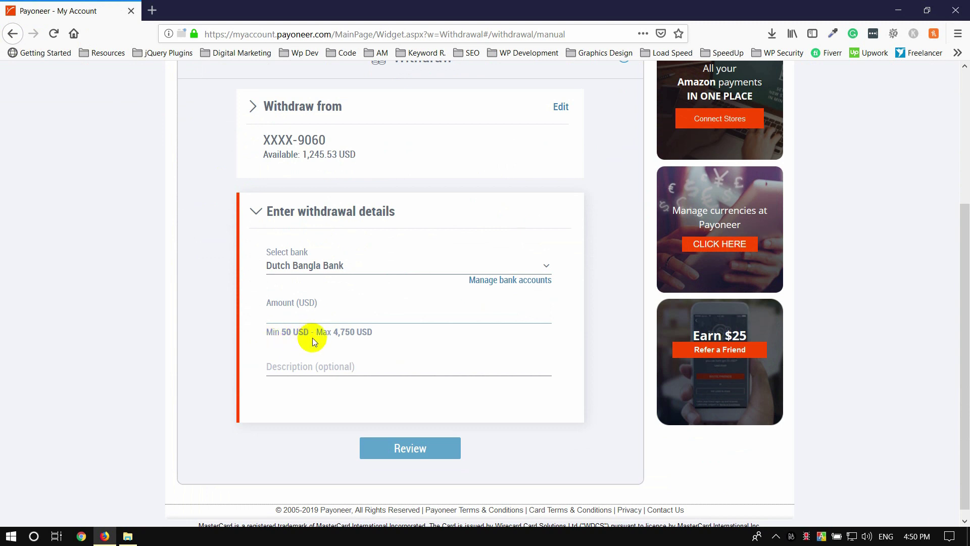
Send the 1245.53 USD withdrawal to Dutch Bangla Bank for review.
{"action": "scroll", "coordinate": [242, 318], "scroll_direction": "up", "scroll_amount": 5}
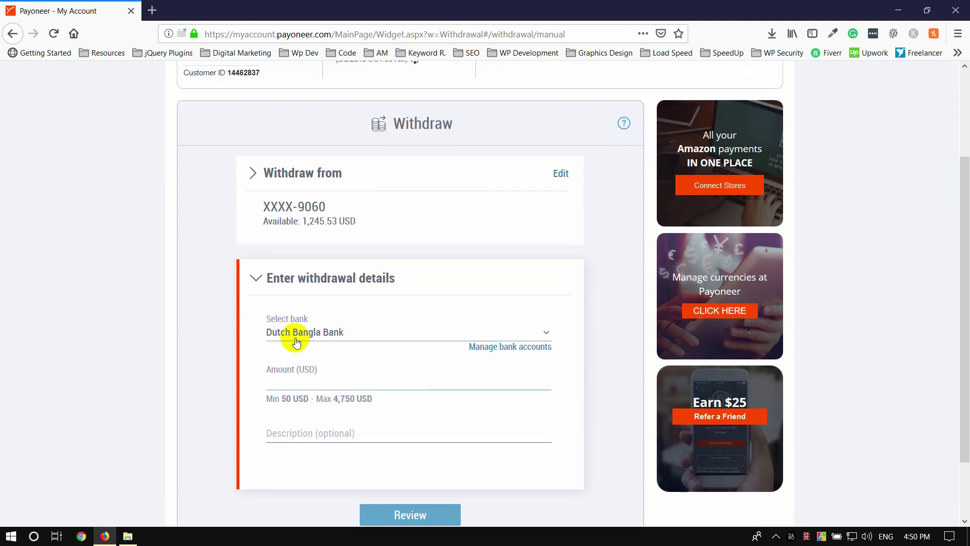
{"action": "scroll", "coordinate": [333, 358], "scroll_direction": "down", "scroll_amount": 4}
{"action": "scroll", "coordinate": [329, 369], "scroll_direction": "down", "scroll_amount": 1}
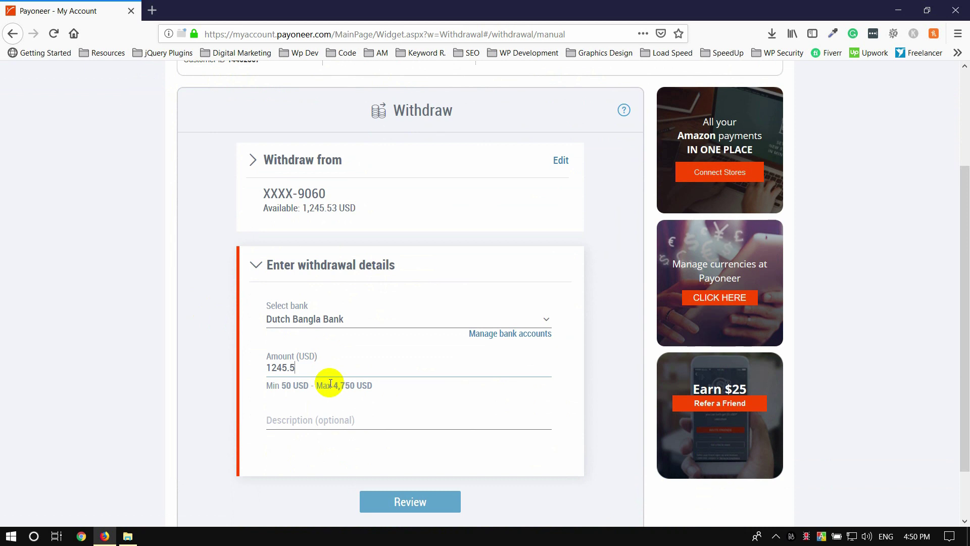
{"action": "scroll", "coordinate": [330, 384], "scroll_direction": "up", "scroll_amount": 3}
{"action": "scroll", "coordinate": [336, 369], "scroll_direction": "down", "scroll_amount": 5}
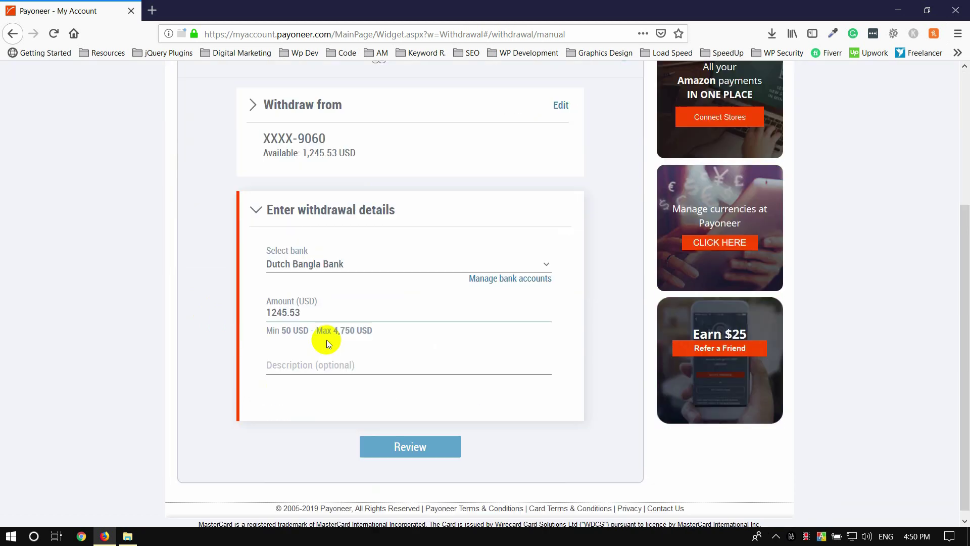
{"action": "left_click", "coordinate": [404, 440]}
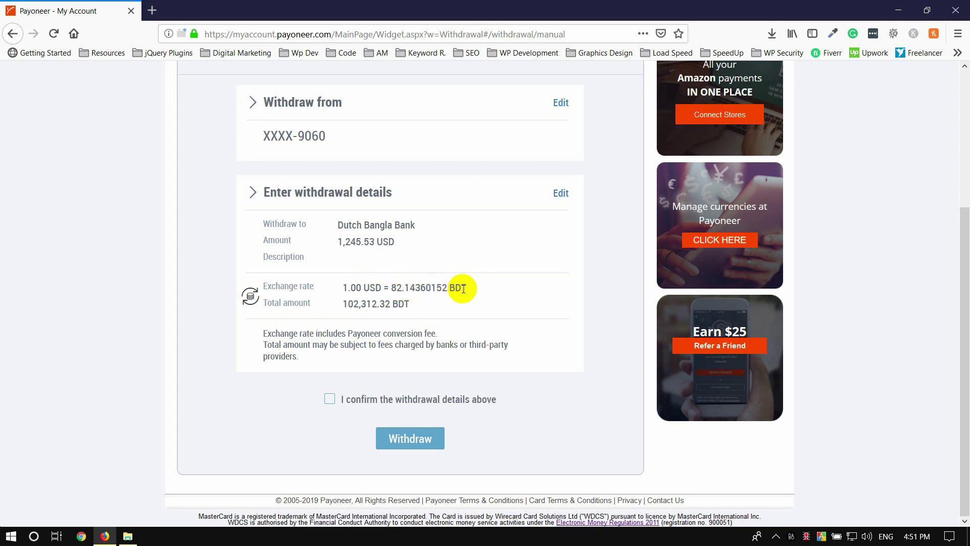
Tick 'I confirm the withdrawal details above' and submit the 1,245.53 USD withdrawal.
{"action": "double_click", "coordinate": [397, 288]}
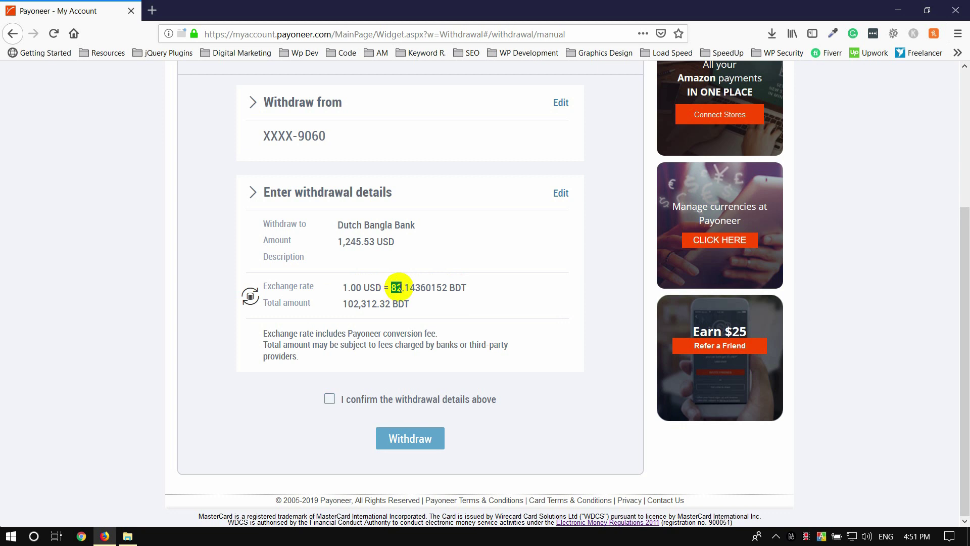
{"action": "left_click", "coordinate": [408, 290]}
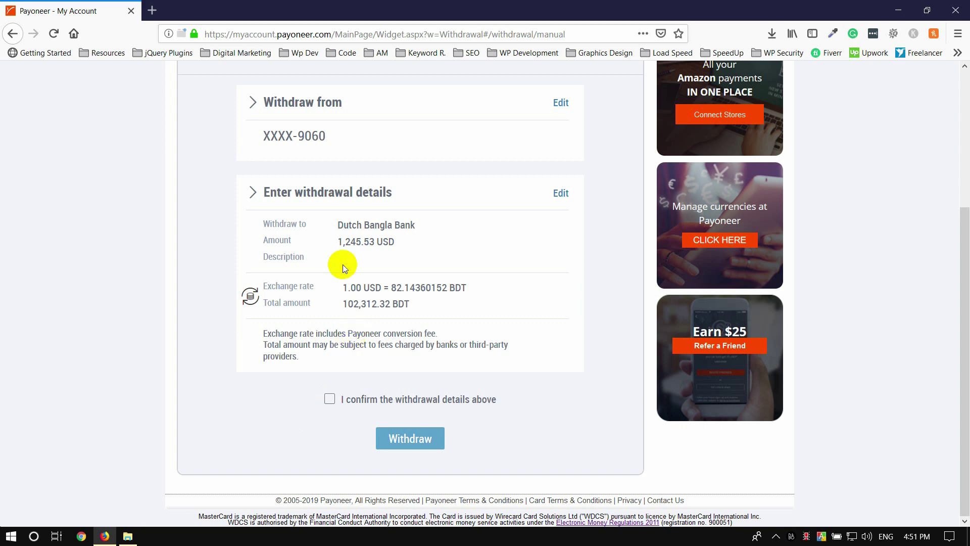
{"action": "left_click", "coordinate": [330, 398]}
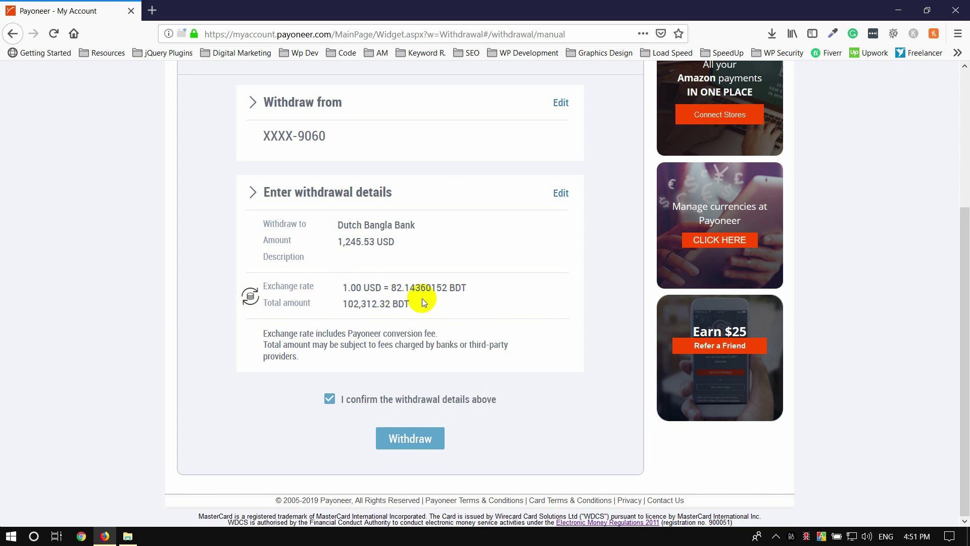
{"action": "left_click", "coordinate": [404, 438]}
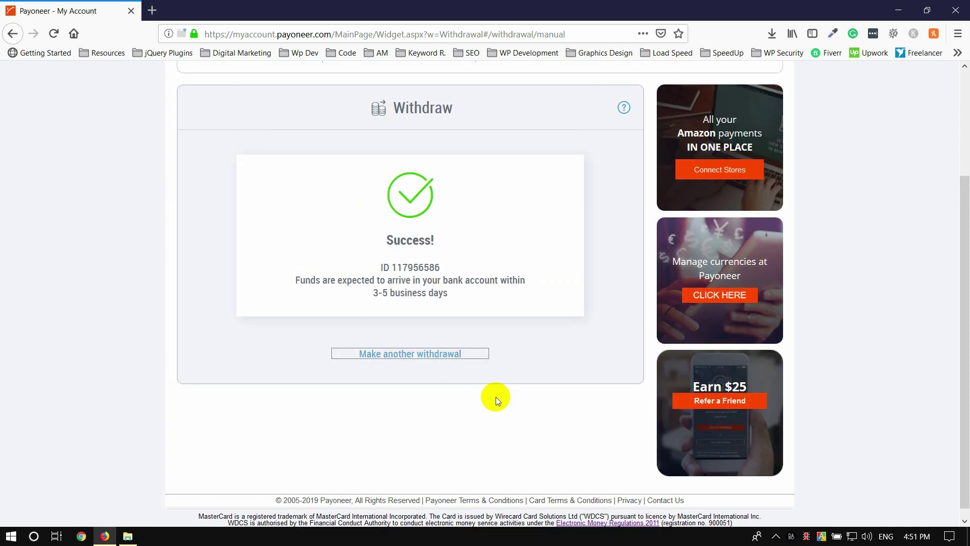
Scroll the Success page to verify the prepaid card balance now reads $0.00.
{"action": "scroll", "coordinate": [364, 273], "scroll_direction": "up", "scroll_amount": 3}
{"action": "scroll", "coordinate": [343, 301], "scroll_direction": "up", "scroll_amount": 1}
{"action": "scroll", "coordinate": [353, 307], "scroll_direction": "down", "scroll_amount": 2}
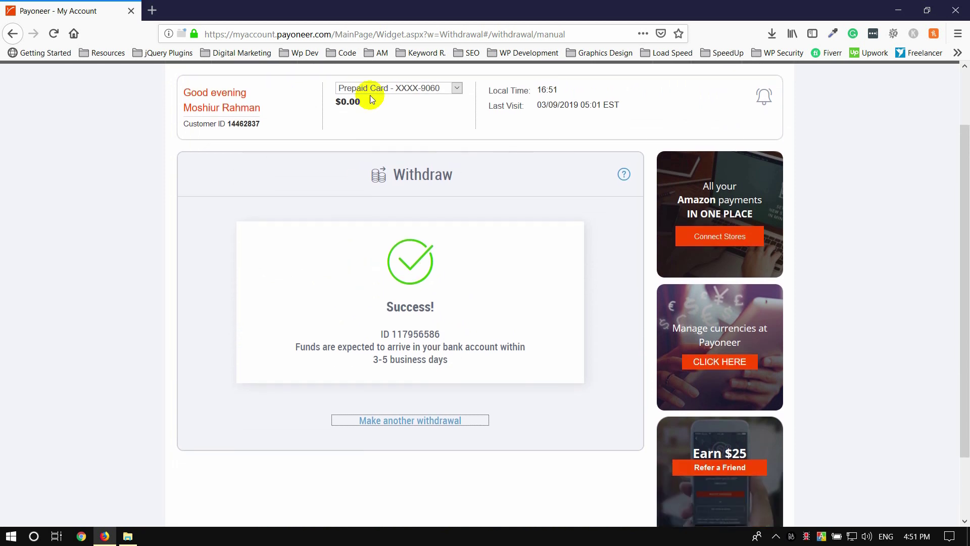